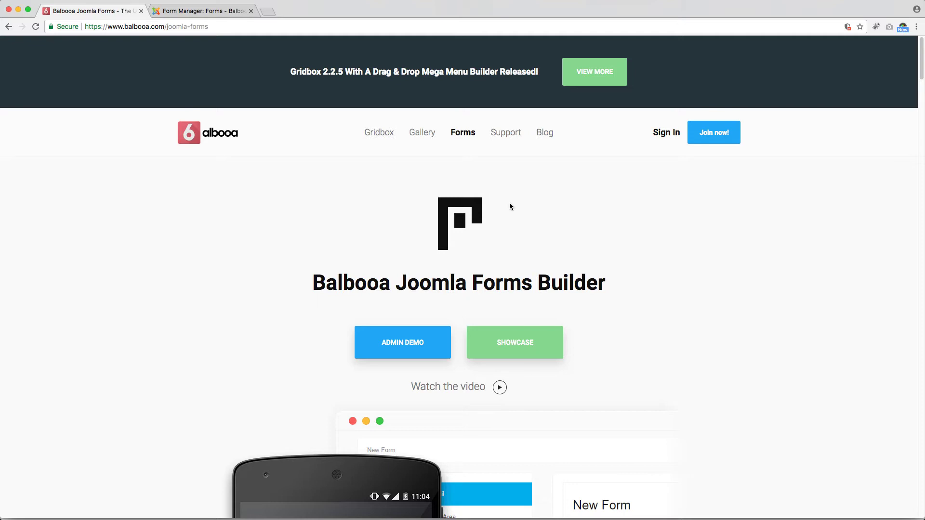
Step: Open the Joomla Forms Showcase in a new tab alongside the Form Manager forms list
{"action": "left_click", "coordinate": [197, 11]}
{"action": "left_click", "coordinate": [89, 10]}
{"action": "left_click", "coordinate": [482, 331]}
Step: Create a new form from the Form Manager list and select its title
{"action": "left_click", "coordinate": [299, 11]}
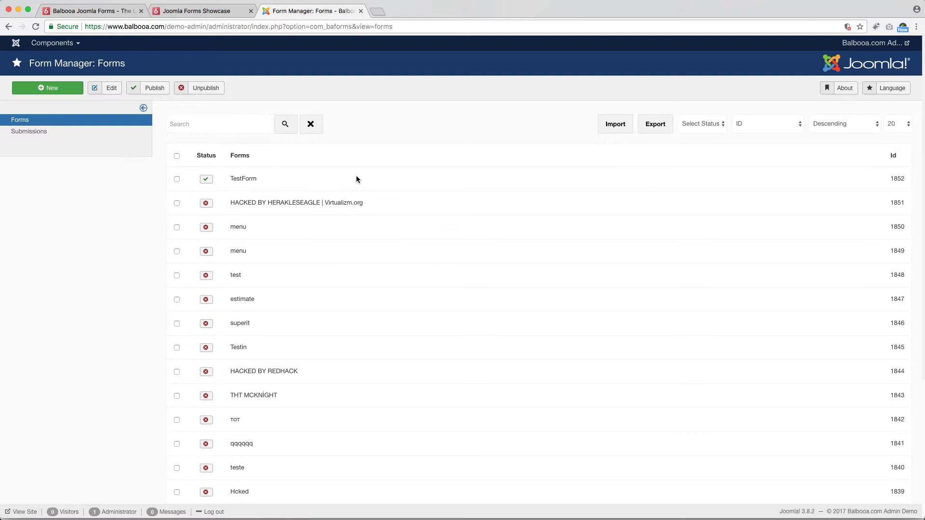
{"action": "left_click", "coordinate": [62, 88]}
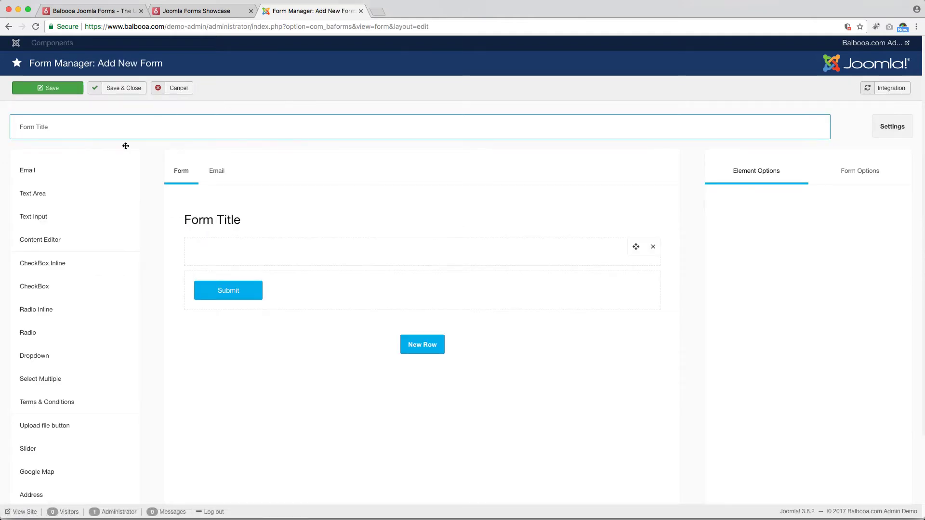
{"action": "left_click", "coordinate": [204, 135]}
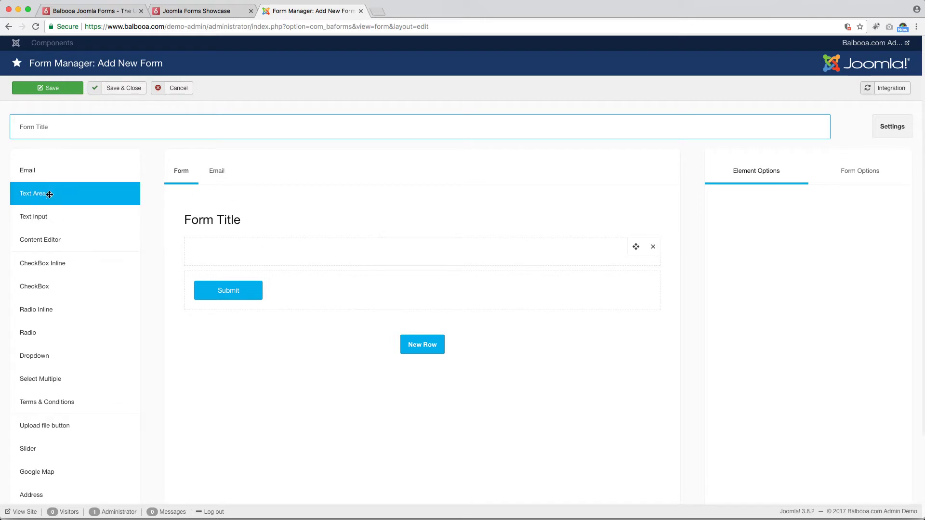
Step: Add Text Area, CheckBox Inline, Radio and Select Multiple fields above Submit
{"action": "left_click_drag", "start_coordinate": [49, 194], "coordinate": [337, 248]}
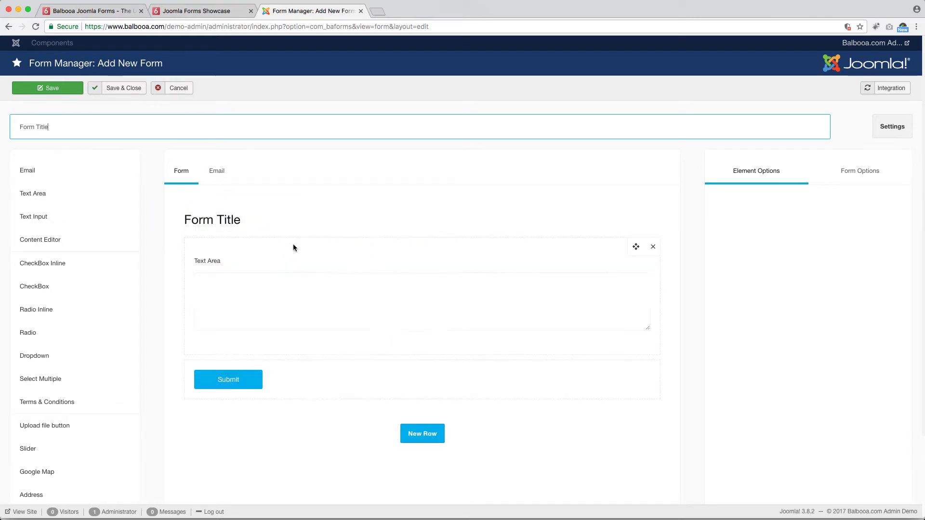
{"action": "left_click_drag", "start_coordinate": [43, 263], "coordinate": [374, 263]}
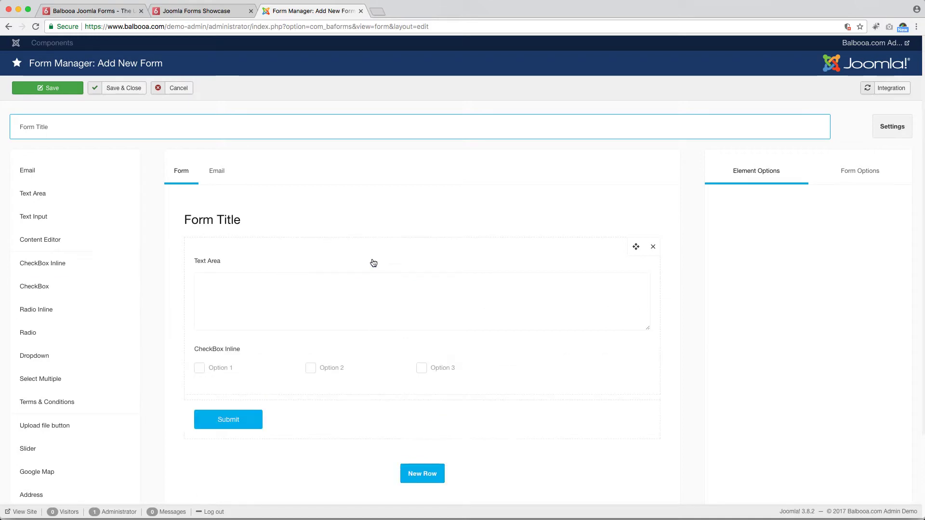
{"action": "left_click_drag", "start_coordinate": [39, 333], "coordinate": [391, 318]}
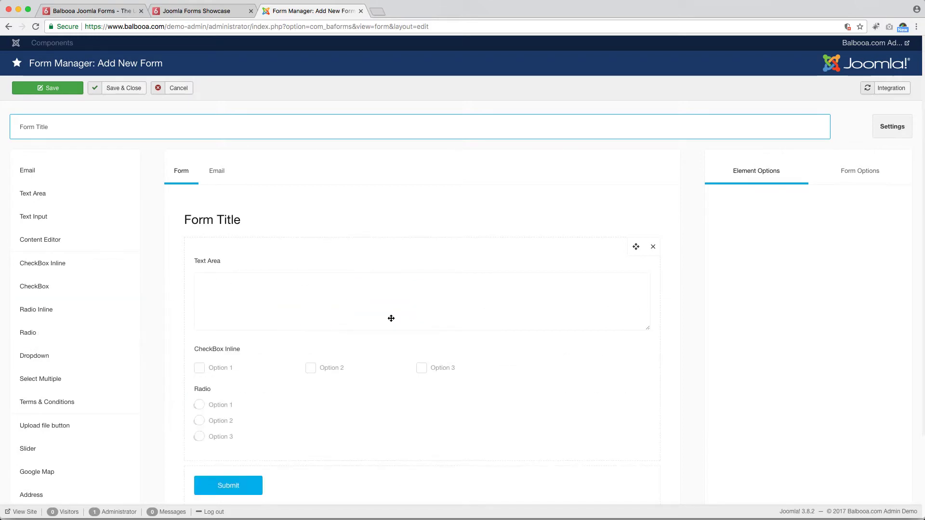
{"action": "scroll", "coordinate": [270, 347], "scroll_direction": "down", "scroll_amount": 1}
{"action": "left_click_drag", "start_coordinate": [68, 369], "coordinate": [421, 344]}
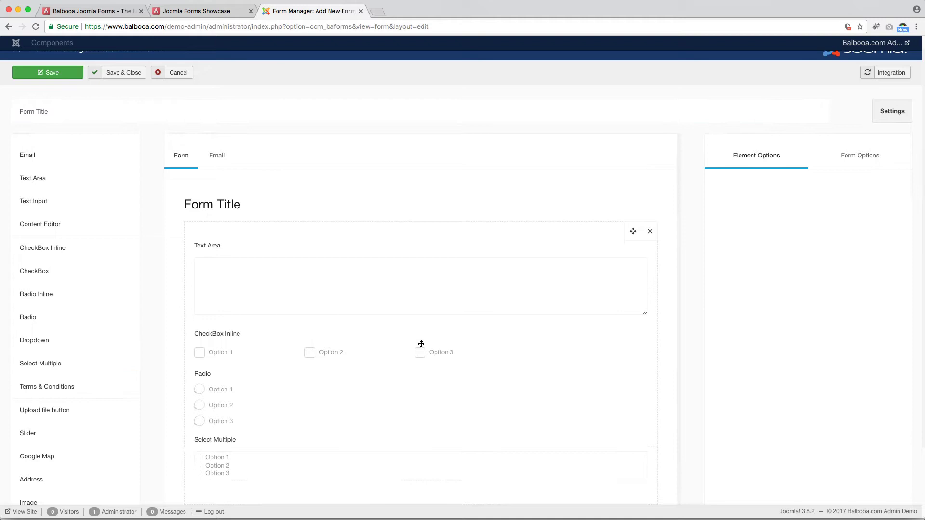
{"action": "scroll", "coordinate": [331, 331], "scroll_direction": "down", "scroll_amount": 5}
{"action": "scroll", "coordinate": [330, 327], "scroll_direction": "up", "scroll_amount": 6}
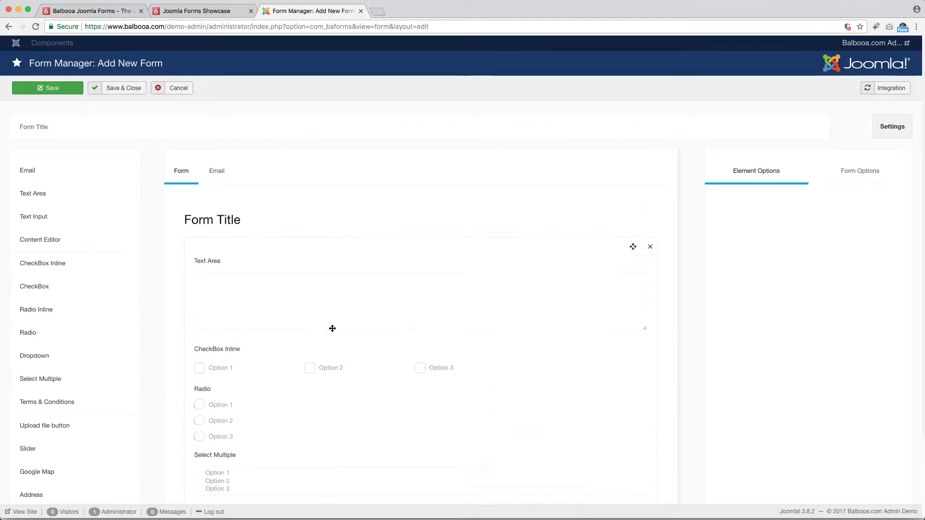
Step: Label the text area 'Comment', give it an icon, and set placeholder 'Add comments here'
{"action": "left_click", "coordinate": [286, 298]}
{"action": "left_click", "coordinate": [827, 219]}
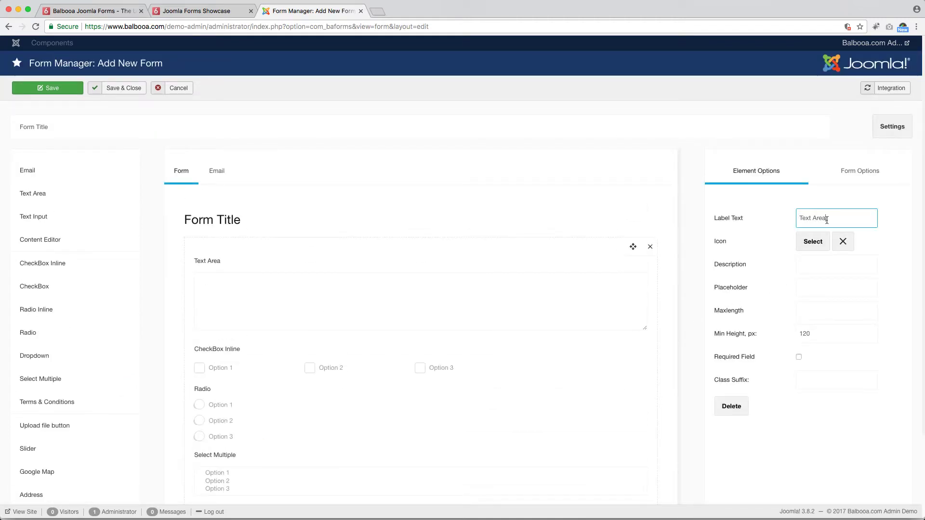
{"action": "triple_click", "coordinate": [826, 220]}
{"action": "type", "text": "Comment"}
{"action": "left_click", "coordinate": [811, 242]}
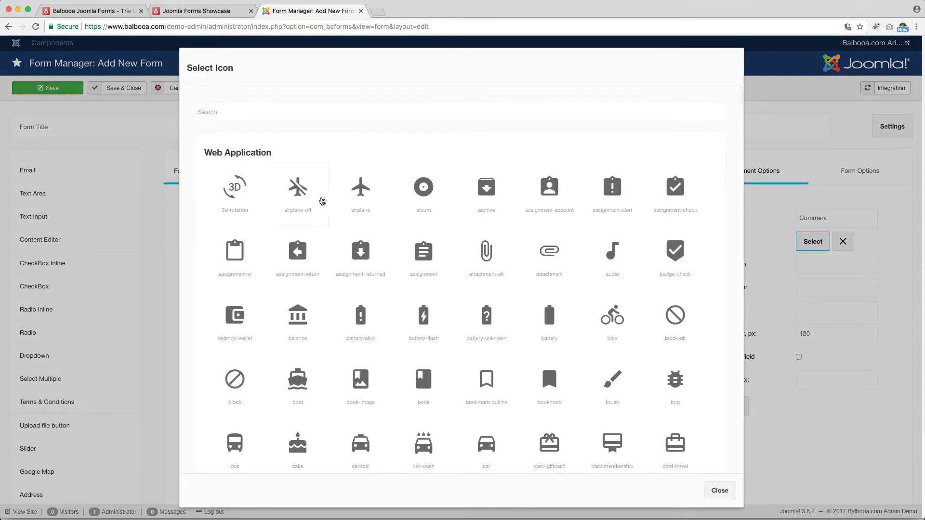
{"action": "left_click", "coordinate": [307, 190]}
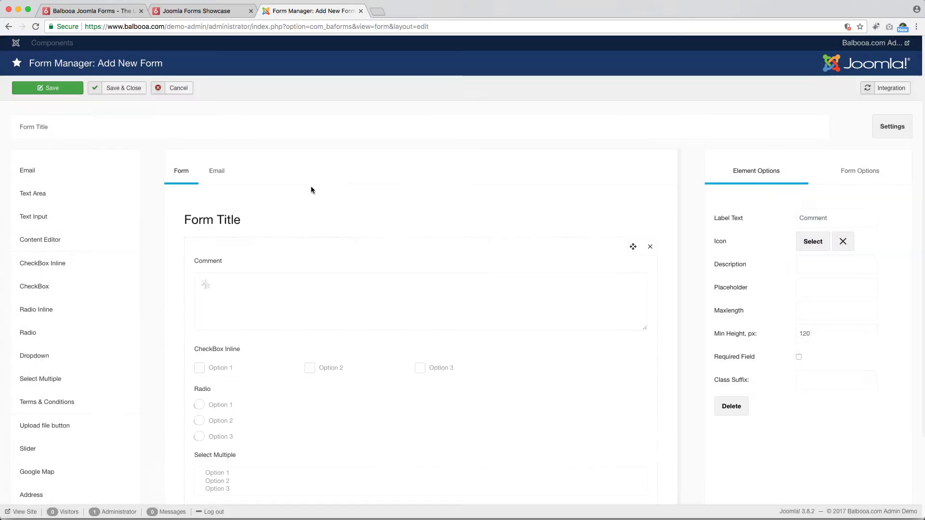
{"action": "left_click", "coordinate": [801, 268]}
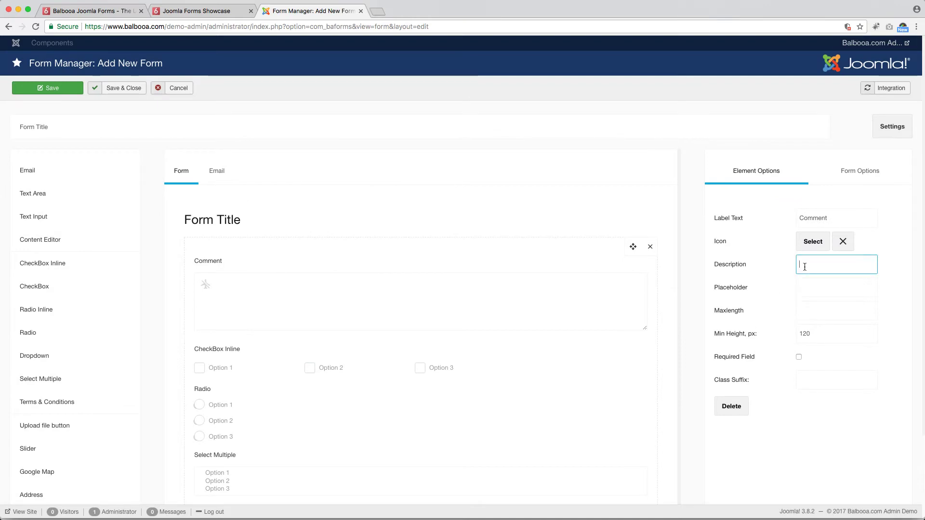
{"action": "left_click", "coordinate": [816, 286]}
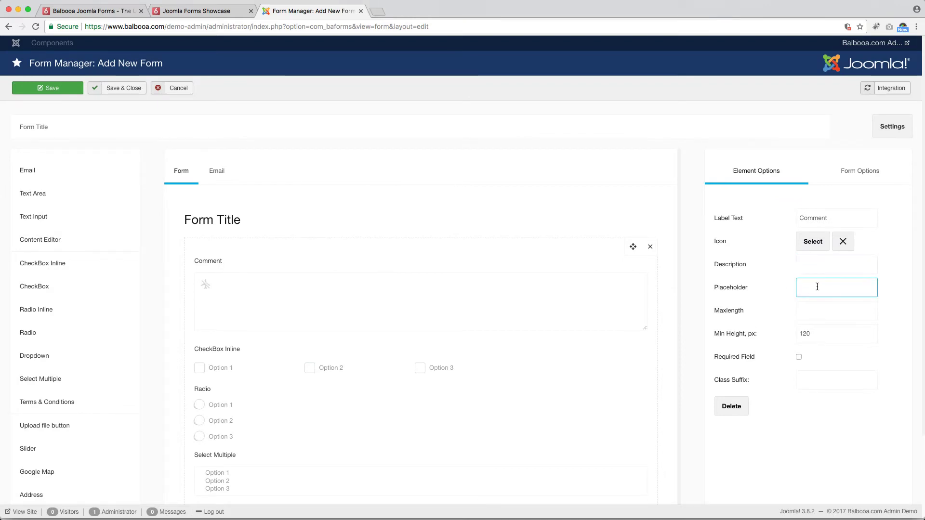
{"action": "type", "text": "Add comments h"}
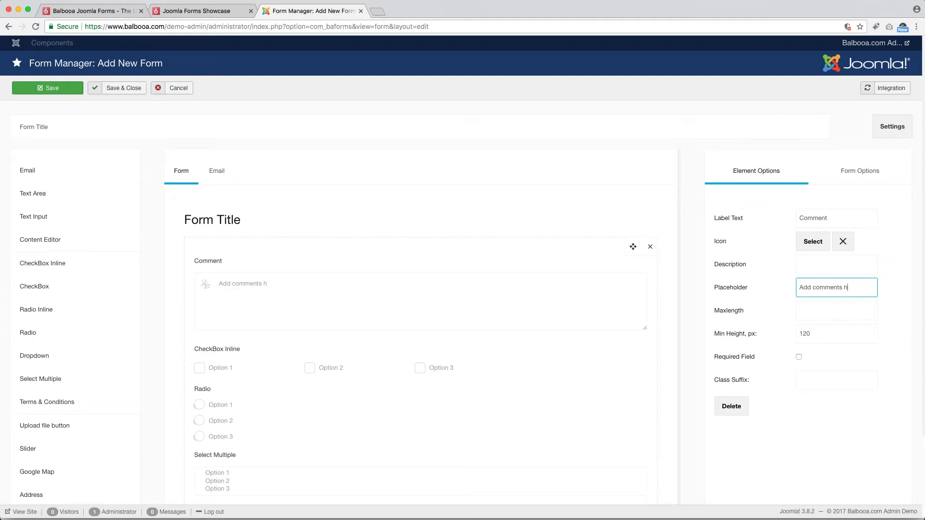
{"action": "type", "text": "ere"}
Step: Preview the Email layout, then browse the form-wide style settings in Form Options
{"action": "left_click", "coordinate": [214, 171]}
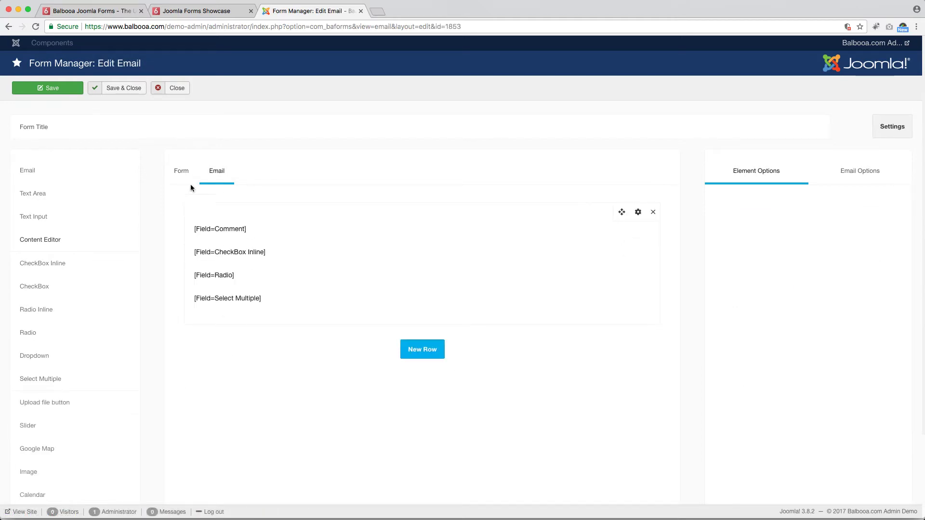
{"action": "left_click", "coordinate": [181, 172]}
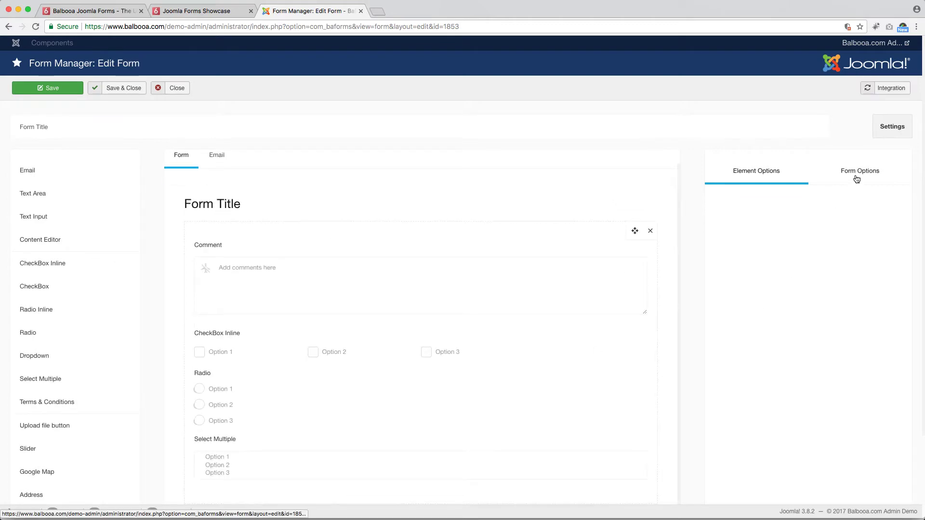
{"action": "left_click", "coordinate": [856, 177]}
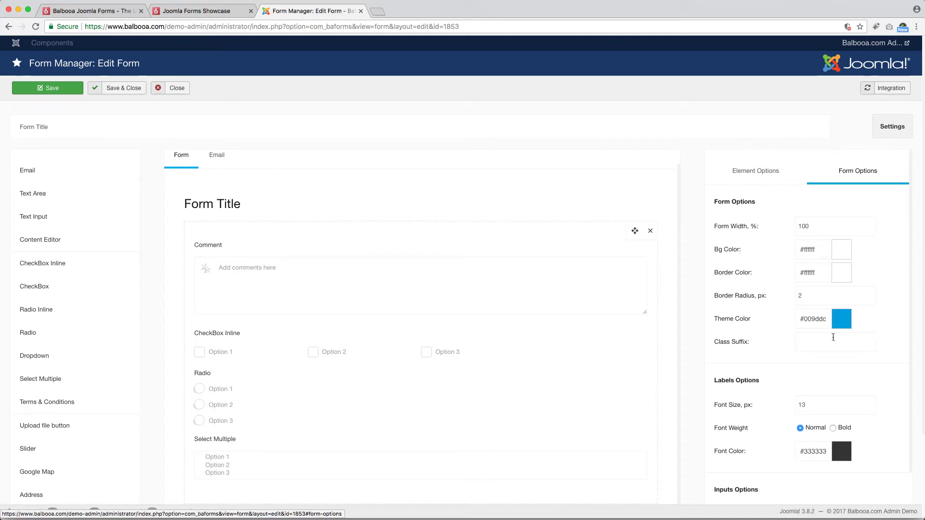
{"action": "scroll", "coordinate": [815, 378], "scroll_direction": "down", "scroll_amount": 2}
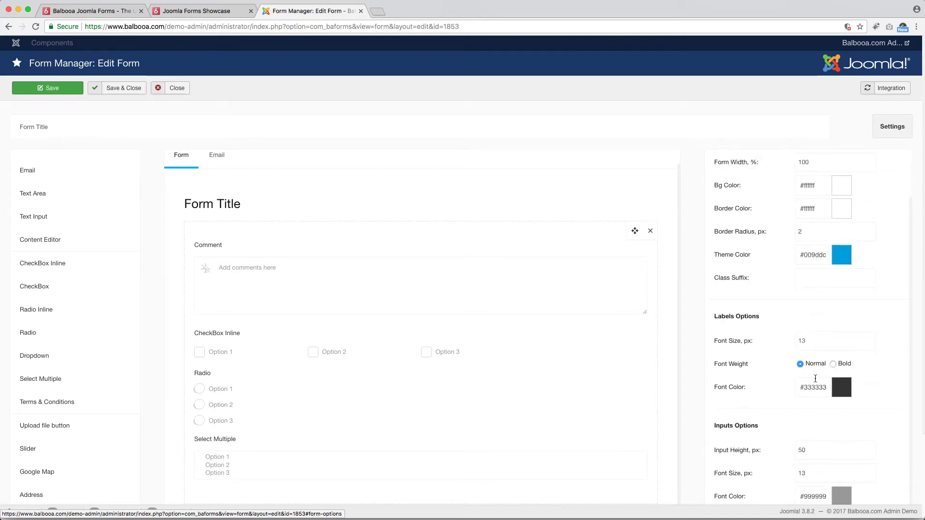
{"action": "scroll", "coordinate": [814, 378], "scroll_direction": "down", "scroll_amount": 5}
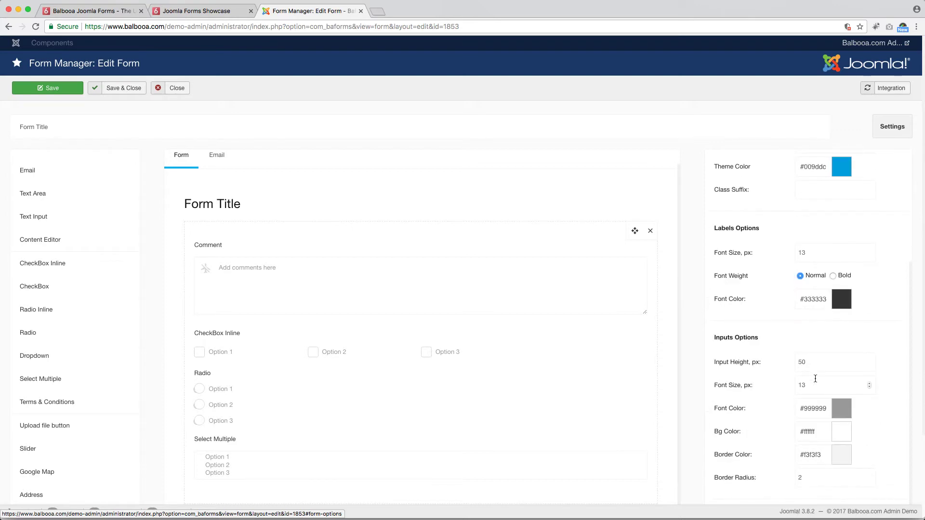
{"action": "scroll", "coordinate": [815, 379], "scroll_direction": "down", "scroll_amount": 3}
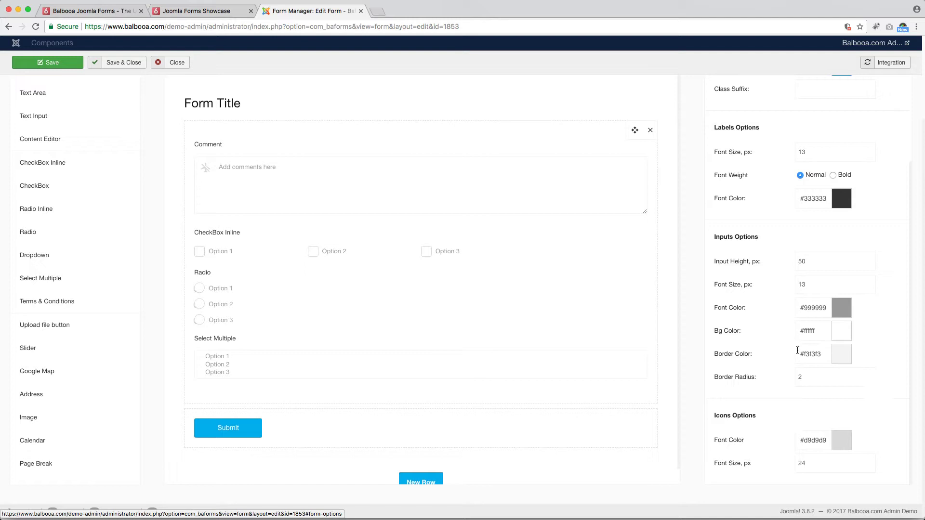
{"action": "scroll", "coordinate": [797, 350], "scroll_direction": "up", "scroll_amount": 4}
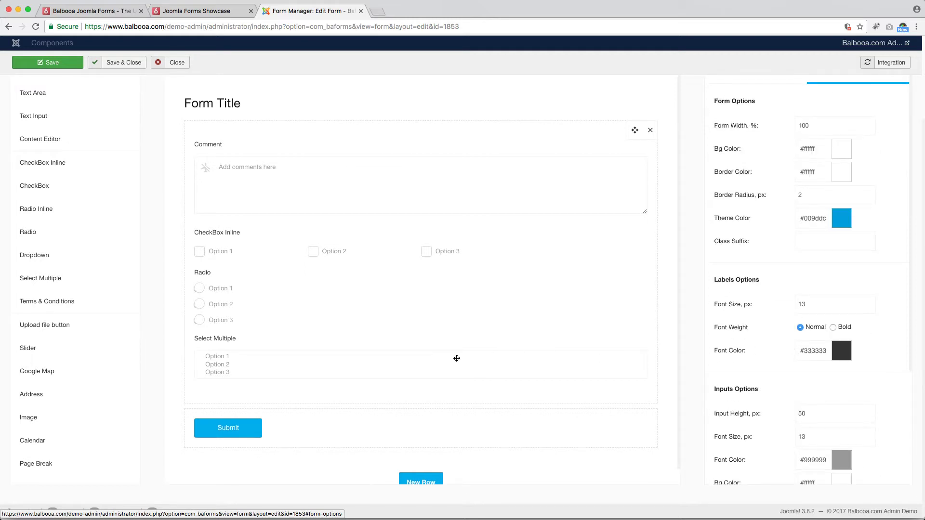
Step: Set the Submit button background colour to orange #f58505 and review its embed code
{"action": "left_click", "coordinate": [240, 438]}
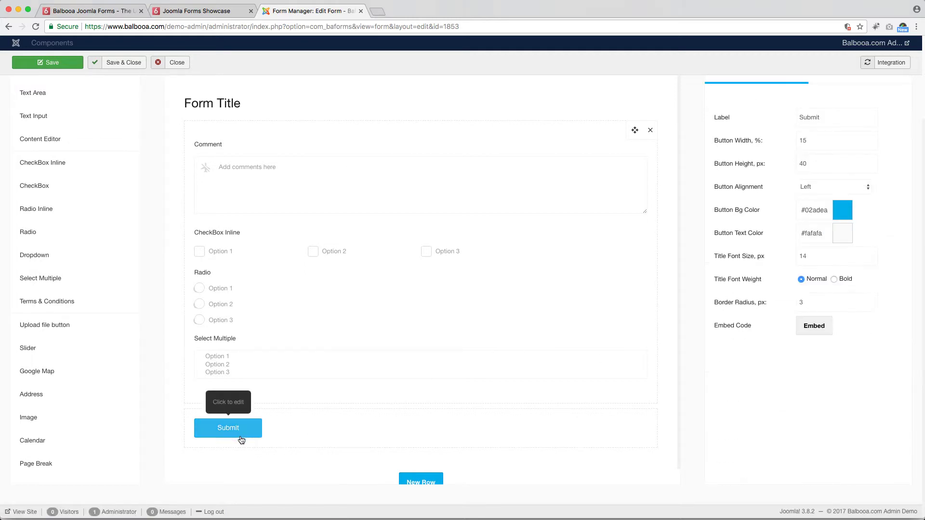
{"action": "left_click", "coordinate": [842, 210]}
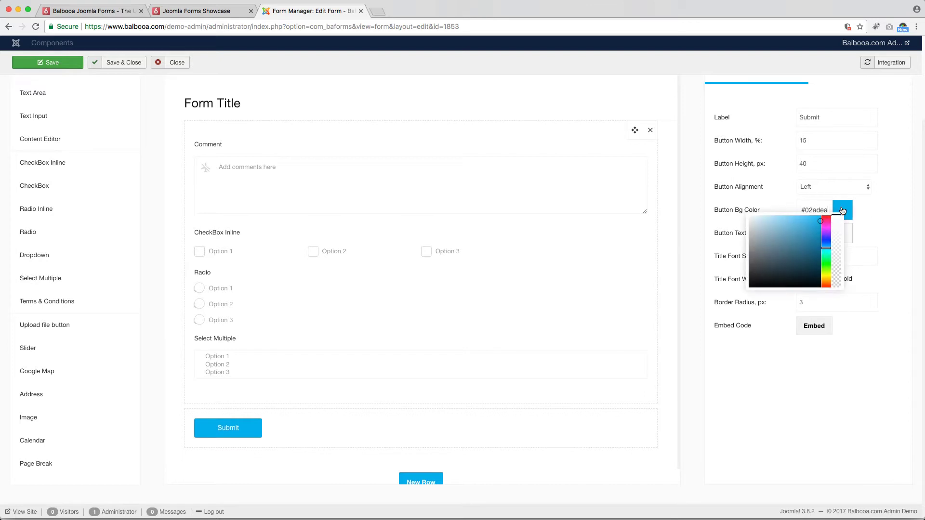
{"action": "left_click_drag", "start_coordinate": [819, 239], "coordinate": [806, 220]}
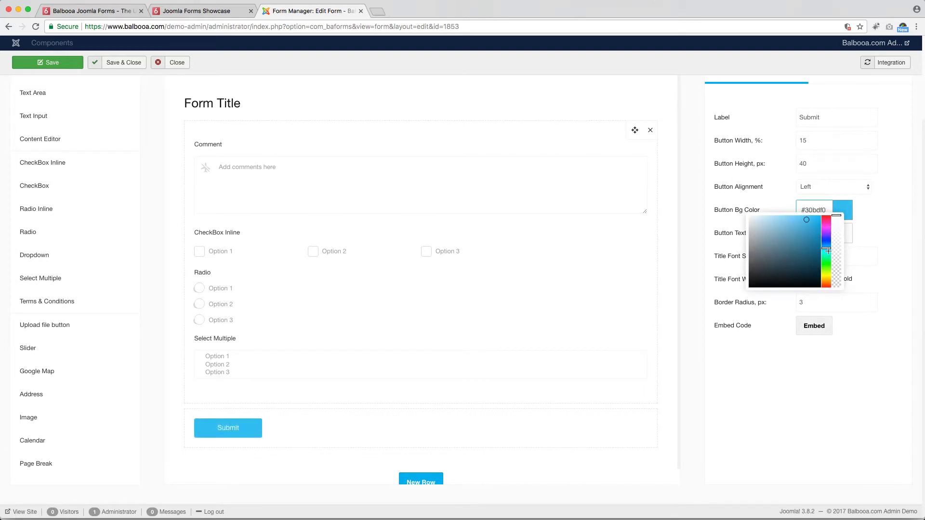
{"action": "left_click_drag", "start_coordinate": [827, 250], "coordinate": [826, 275]}
{"action": "mouse_move", "coordinate": [800, 222]}
{"action": "left_mouse_down"}
{"action": "mouse_move", "coordinate": [814, 284]}
{"action": "mouse_move", "coordinate": [826, 281]}
{"action": "mouse_move", "coordinate": [820, 219]}
{"action": "left_mouse_up"}
{"action": "left_click", "coordinate": [809, 327]}
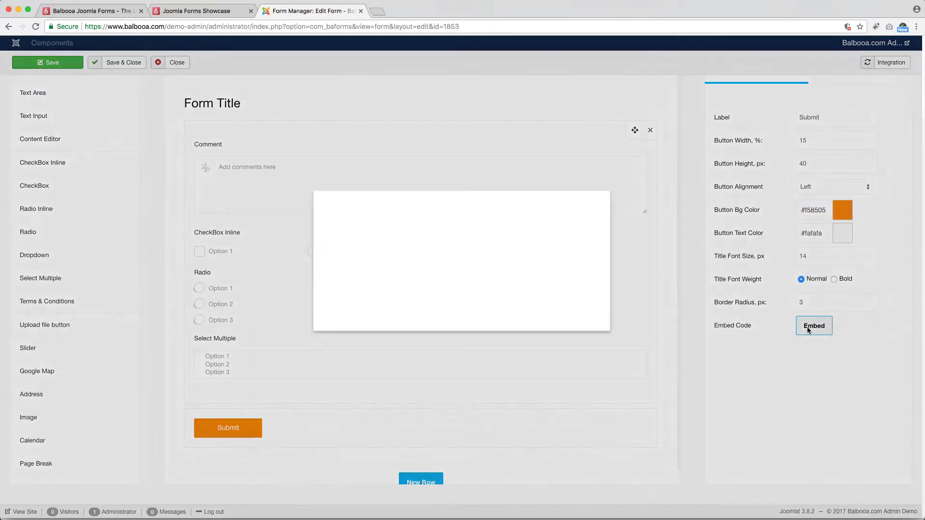
{"action": "left_click", "coordinate": [404, 254]}
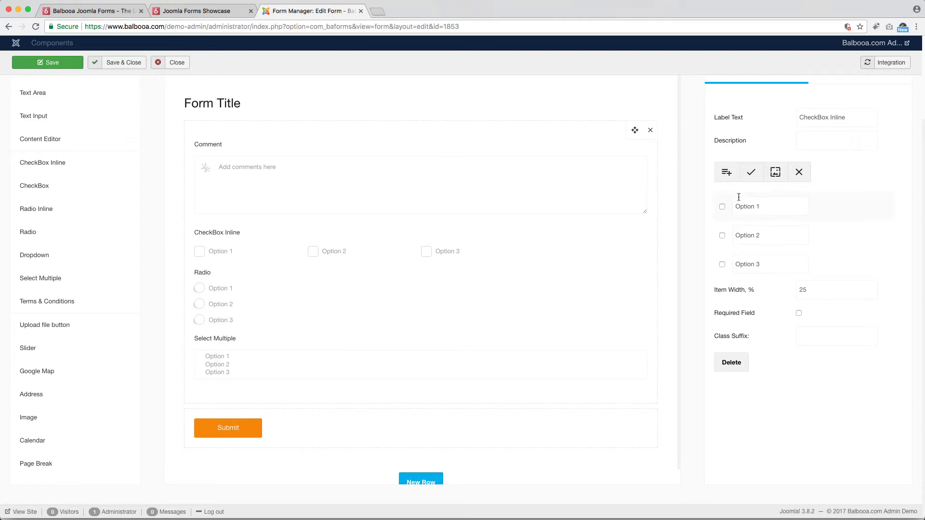
Step: Tick Option 1 as the default checked choice in the CheckBox Inline options
{"action": "left_click", "coordinate": [778, 206]}
{"action": "left_click", "coordinate": [721, 207]}
{"action": "scroll", "coordinate": [361, 313], "scroll_direction": "down", "scroll_amount": 1}
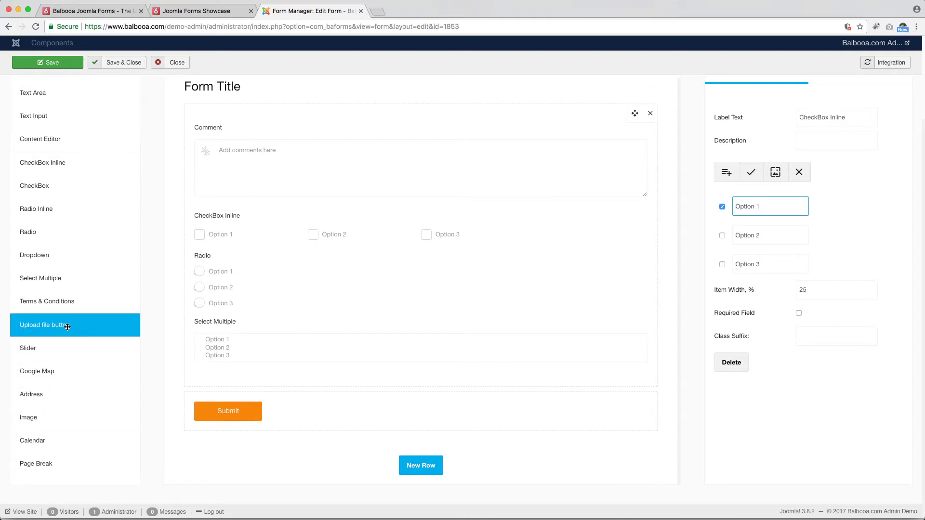
{"action": "scroll", "coordinate": [387, 331], "scroll_direction": "up", "scroll_amount": 5}
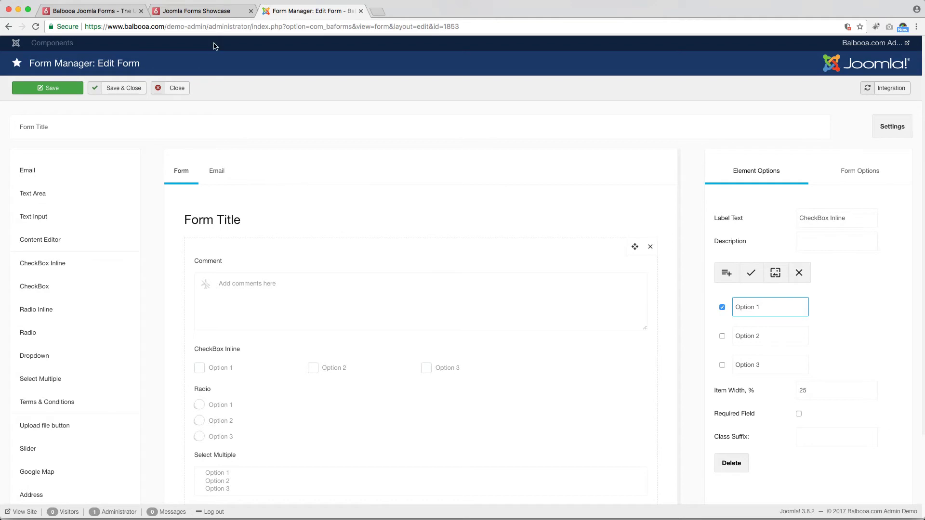
Step: Browse the showcase's contact form demo, then open the Application Forms demo
{"action": "left_click", "coordinate": [208, 11]}
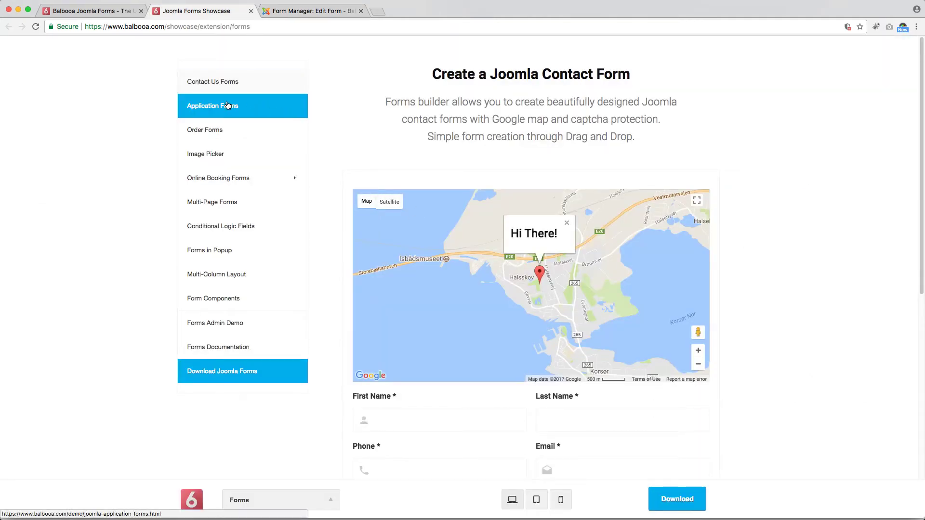
{"action": "scroll", "coordinate": [515, 249], "scroll_direction": "down", "scroll_amount": 5}
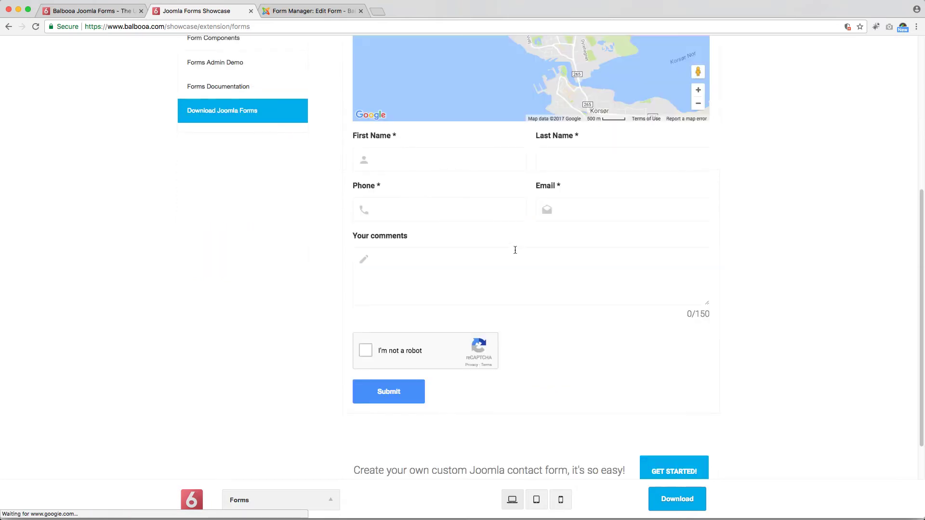
{"action": "scroll", "coordinate": [515, 250], "scroll_direction": "up", "scroll_amount": 3}
{"action": "scroll", "coordinate": [507, 262], "scroll_direction": "down", "scroll_amount": 2}
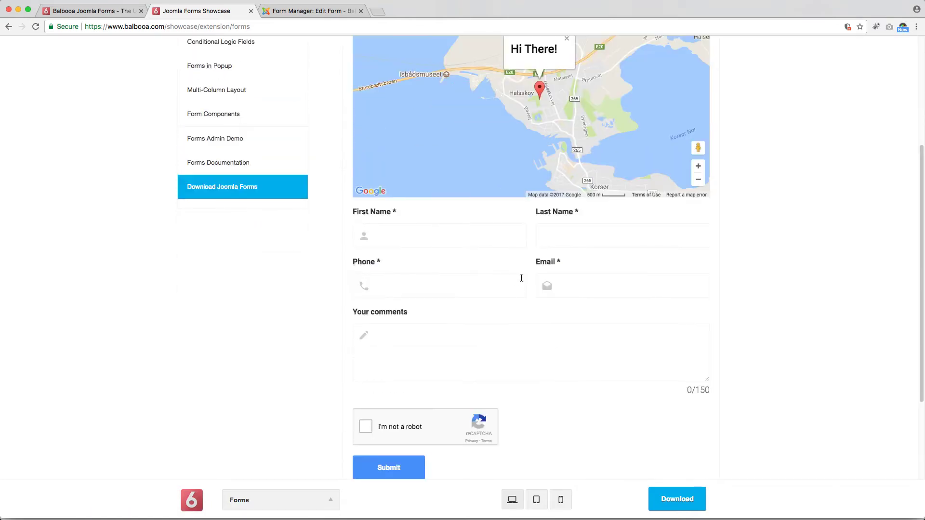
{"action": "scroll", "coordinate": [556, 377], "scroll_direction": "up", "scroll_amount": 1}
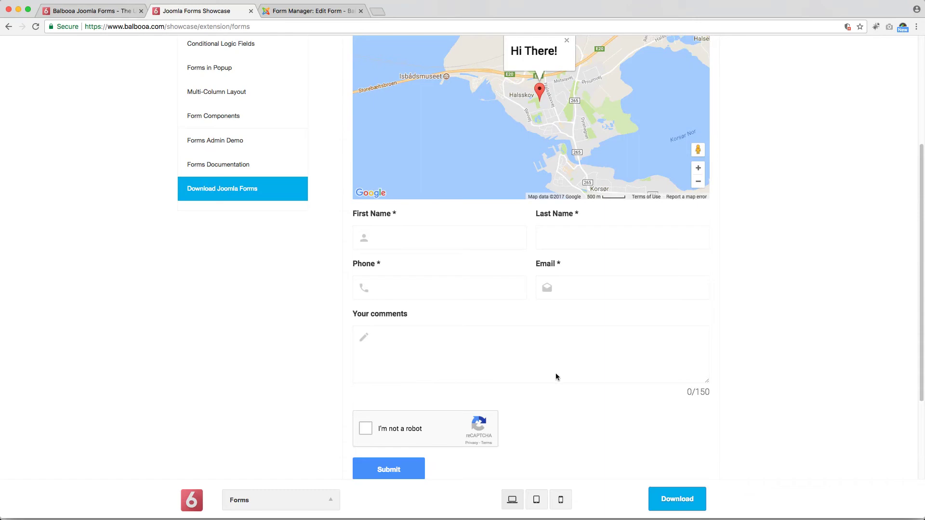
{"action": "scroll", "coordinate": [556, 377], "scroll_direction": "up", "scroll_amount": 4}
{"action": "left_click", "coordinate": [204, 107]}
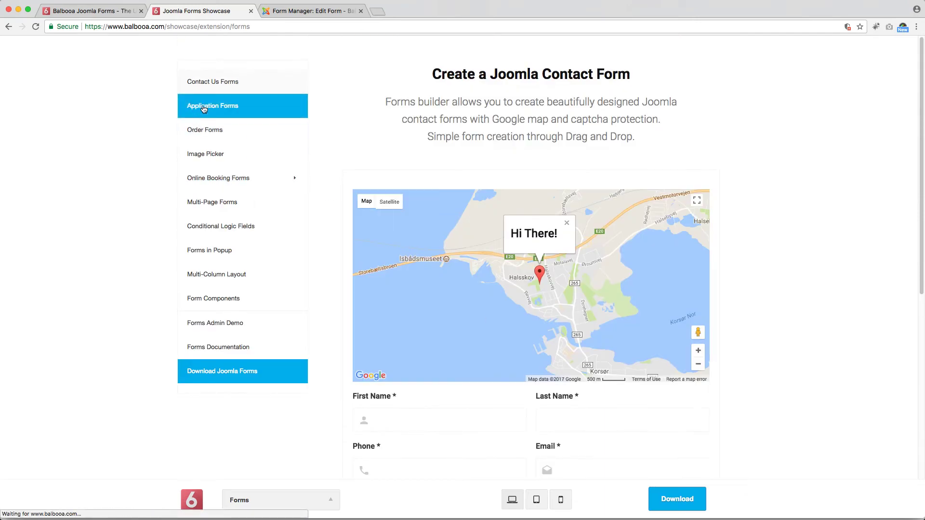
Step: Add Mouse and Keyboard to the demo Order Form ($136 total) and try Buy Now
{"action": "scroll", "coordinate": [436, 198], "scroll_direction": "down", "scroll_amount": 15}
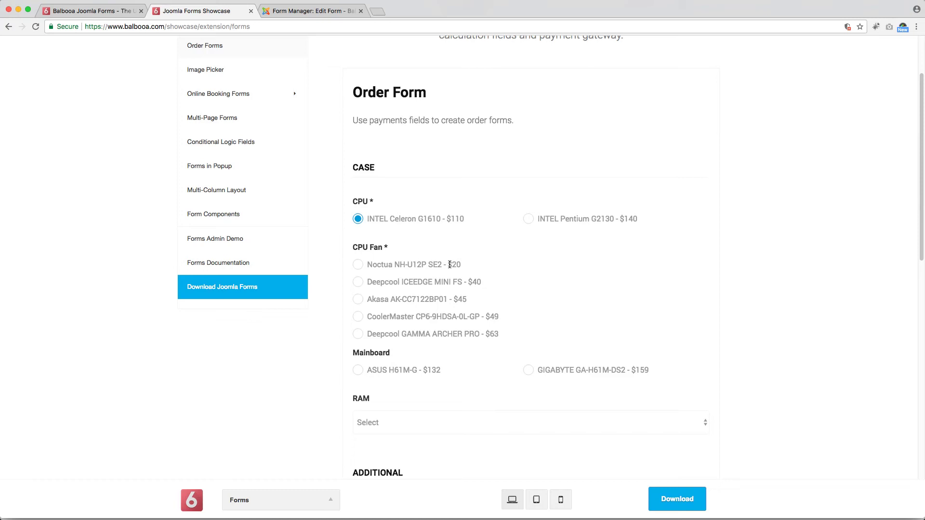
{"action": "scroll", "coordinate": [461, 267], "scroll_direction": "down", "scroll_amount": 10}
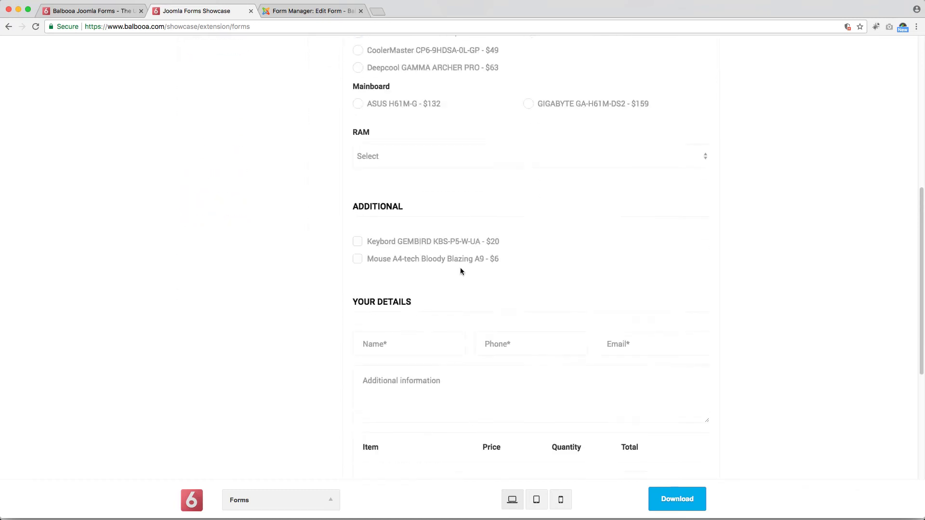
{"action": "left_click", "coordinate": [358, 170]}
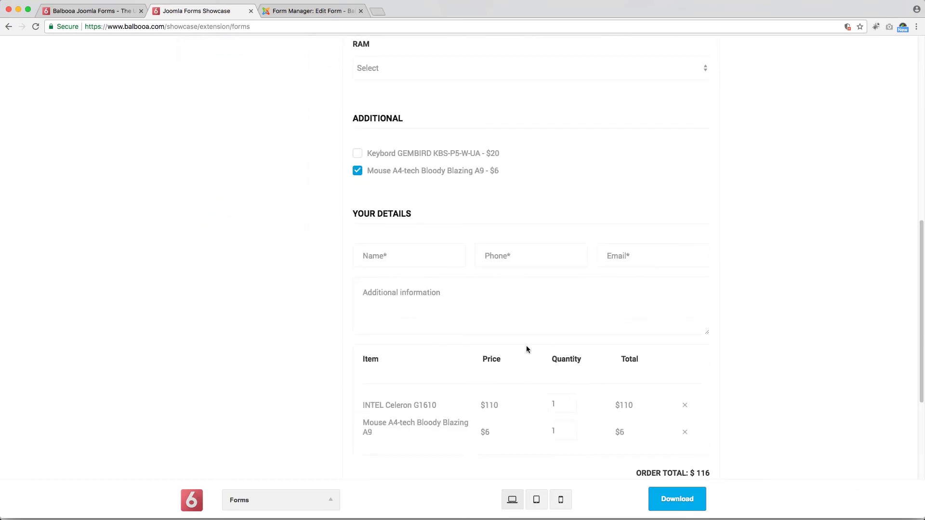
{"action": "left_click", "coordinate": [358, 153]}
{"action": "scroll", "coordinate": [530, 280], "scroll_direction": "down", "scroll_amount": 5}
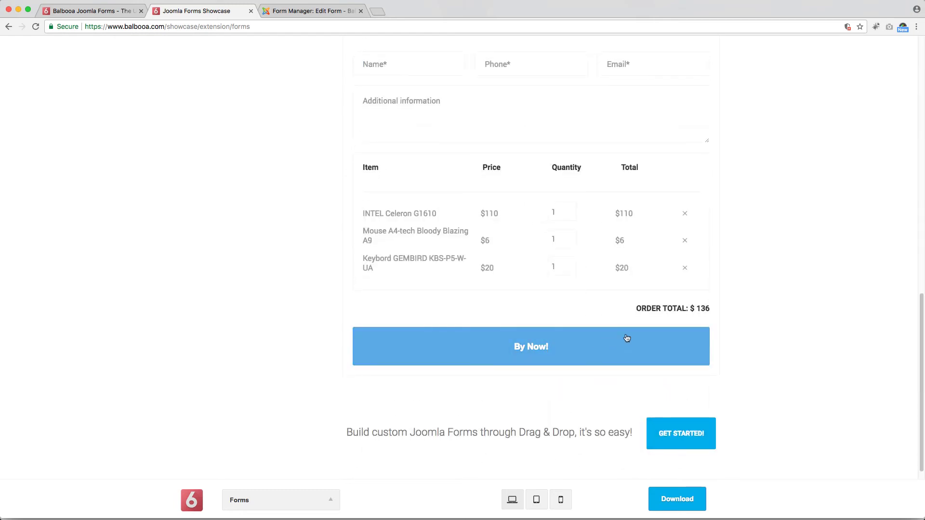
{"action": "left_click", "coordinate": [627, 338]}
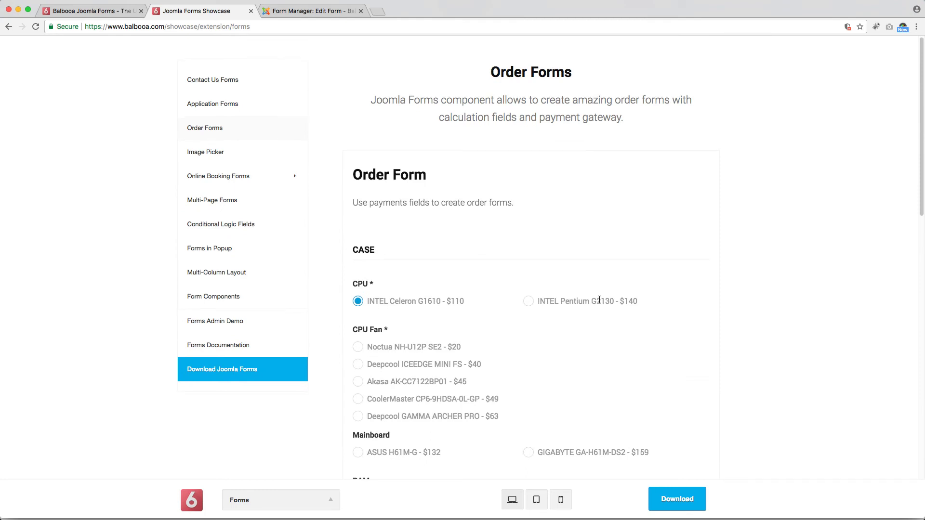
{"action": "scroll", "coordinate": [599, 301], "scroll_direction": "down", "scroll_amount": 1}
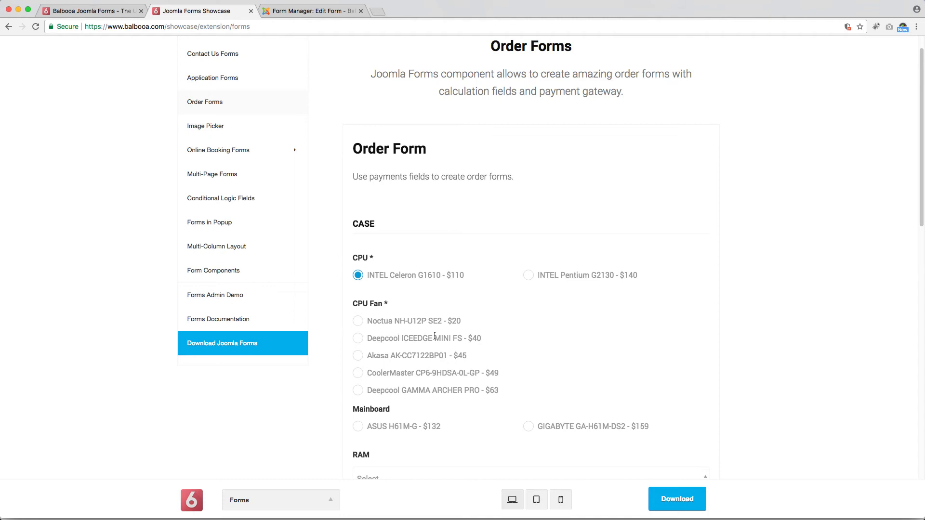
{"action": "scroll", "coordinate": [435, 335], "scroll_direction": "up", "scroll_amount": 1}
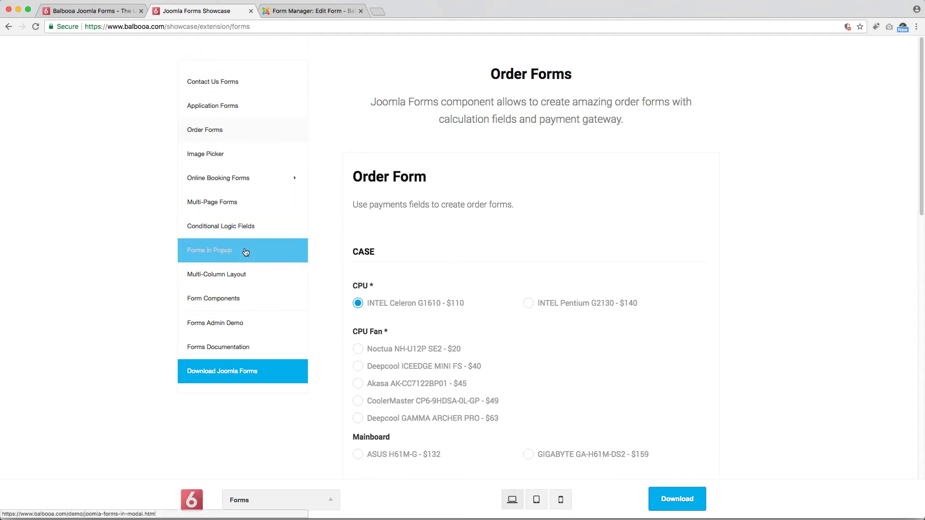
Step: In the Forms in Popup demo, open the order form popup, scroll it, and close it
{"action": "left_click", "coordinate": [224, 255]}
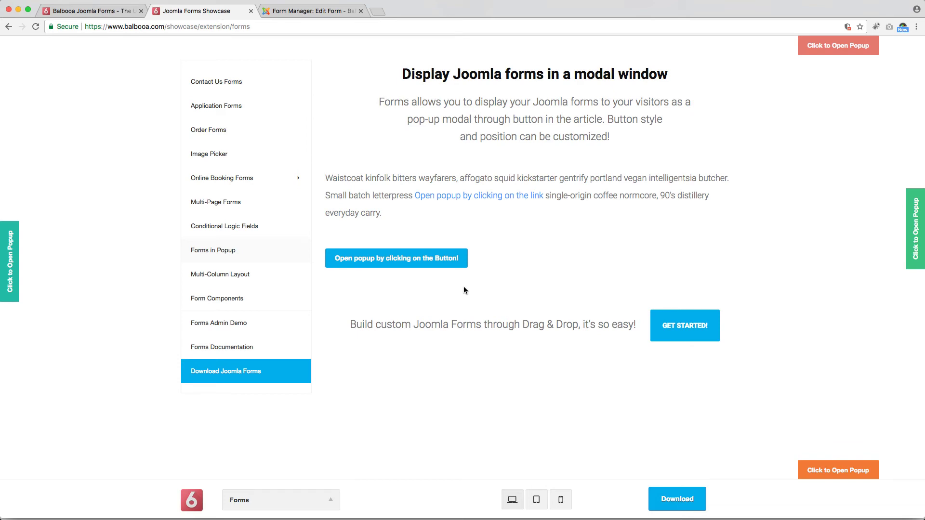
{"action": "left_click", "coordinate": [428, 261]}
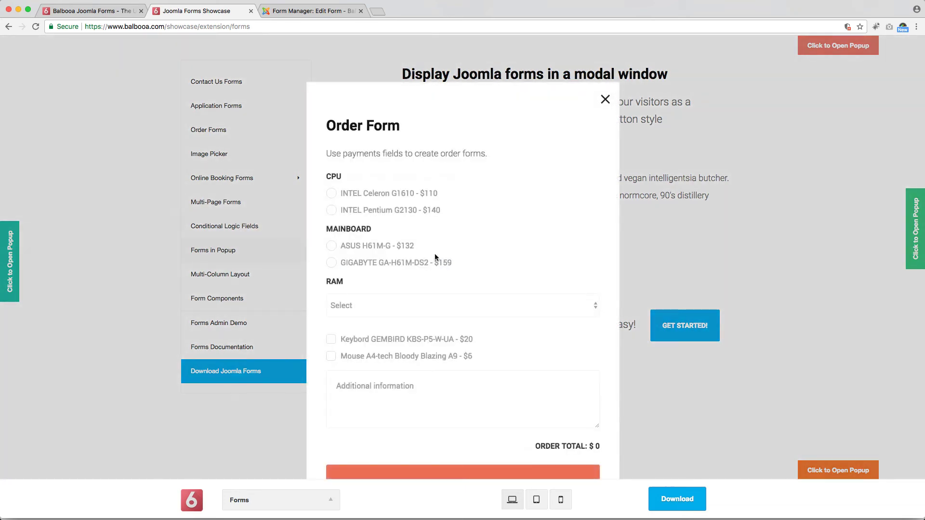
{"action": "scroll", "coordinate": [435, 254], "scroll_direction": "down", "scroll_amount": 3}
{"action": "scroll", "coordinate": [421, 261], "scroll_direction": "up", "scroll_amount": 3}
{"action": "left_click", "coordinate": [605, 99]}
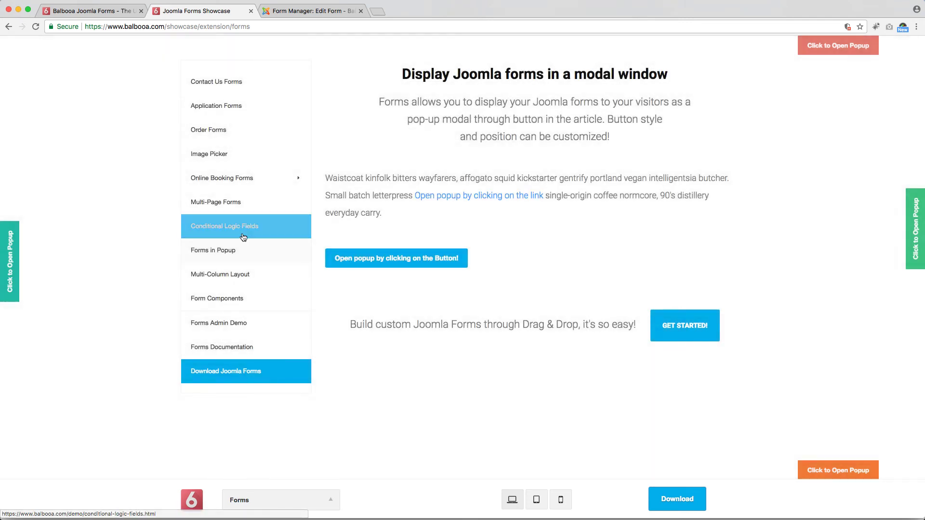
Step: Open the Multi-Page Forms demo and select Step 1's Full Name field
{"action": "left_click", "coordinate": [230, 203]}
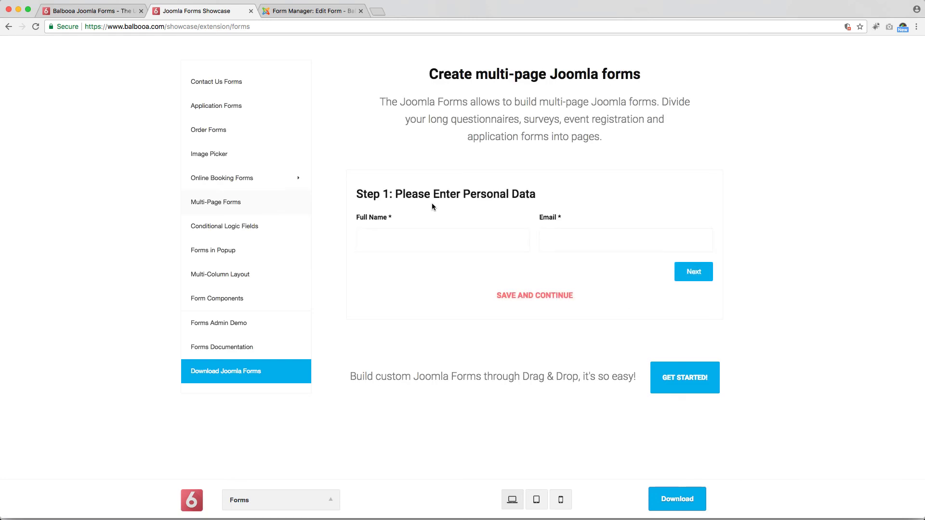
{"action": "left_click", "coordinate": [462, 236]}
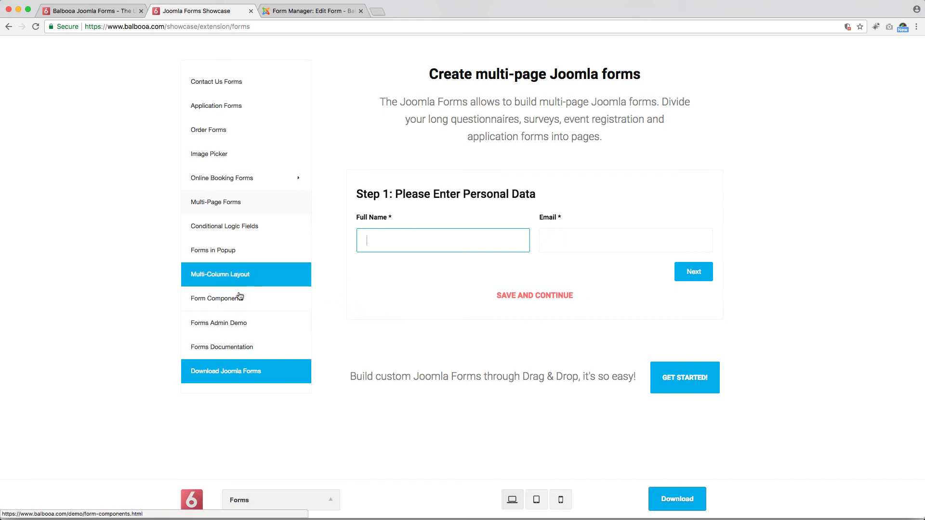
Step: In the 'Forms with Image Picker' demo, select the first jacket under Clothing & Accessories
{"action": "left_click", "coordinate": [220, 158]}
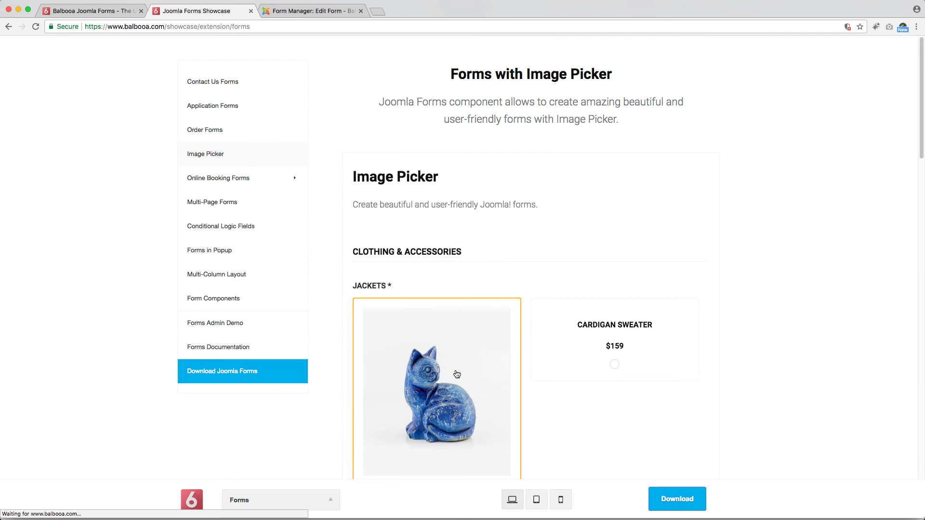
{"action": "scroll", "coordinate": [460, 371], "scroll_direction": "down", "scroll_amount": 3}
{"action": "left_click", "coordinate": [460, 371]}
{"action": "scroll", "coordinate": [723, 342], "scroll_direction": "down", "scroll_amount": 10}
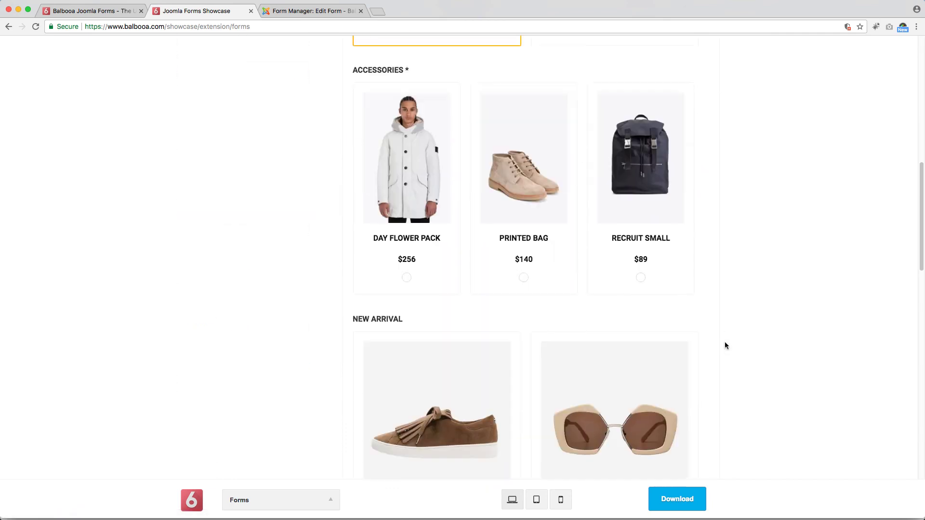
{"action": "scroll", "coordinate": [725, 346], "scroll_direction": "down", "scroll_amount": 10}
{"action": "scroll", "coordinate": [725, 345], "scroll_direction": "up", "scroll_amount": 20}
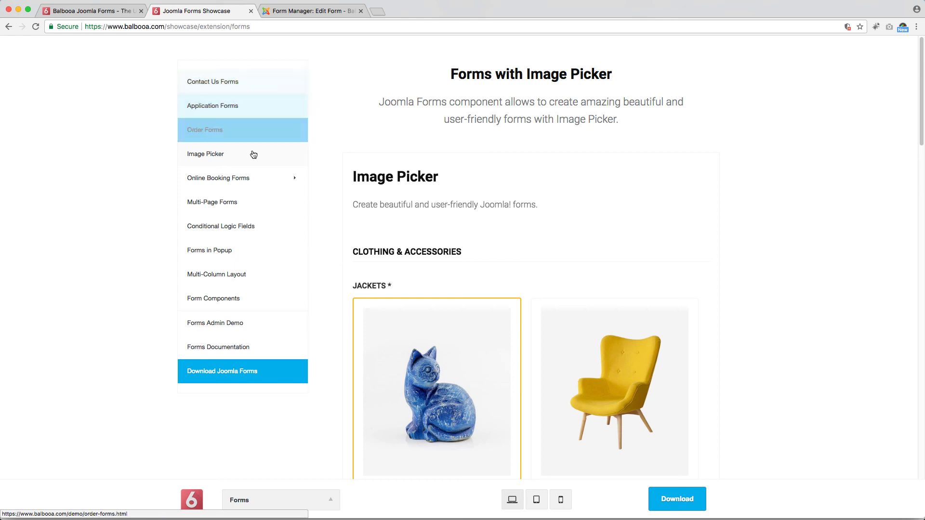
Step: Go to the Taxi Reservations demo under Online Booking Forms
{"action": "mouse_move", "coordinate": [279, 183]}
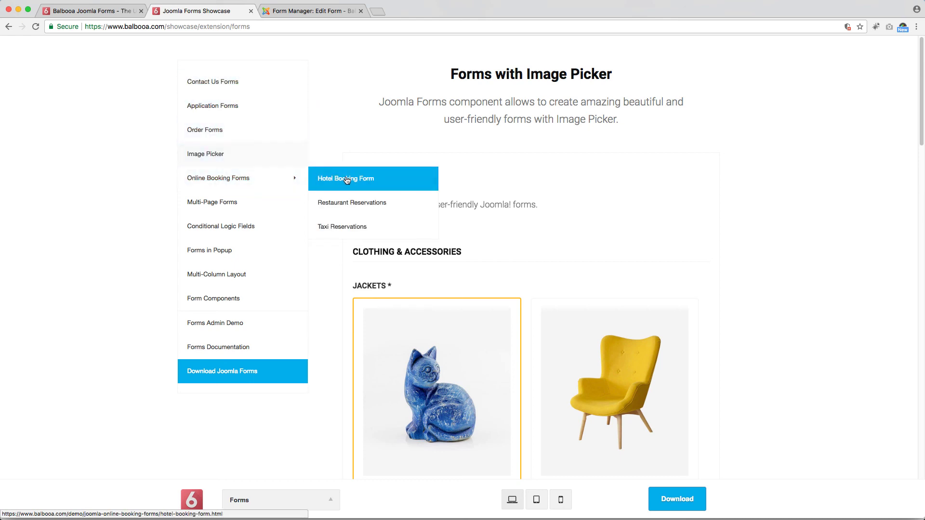
{"action": "left_click", "coordinate": [376, 227]}
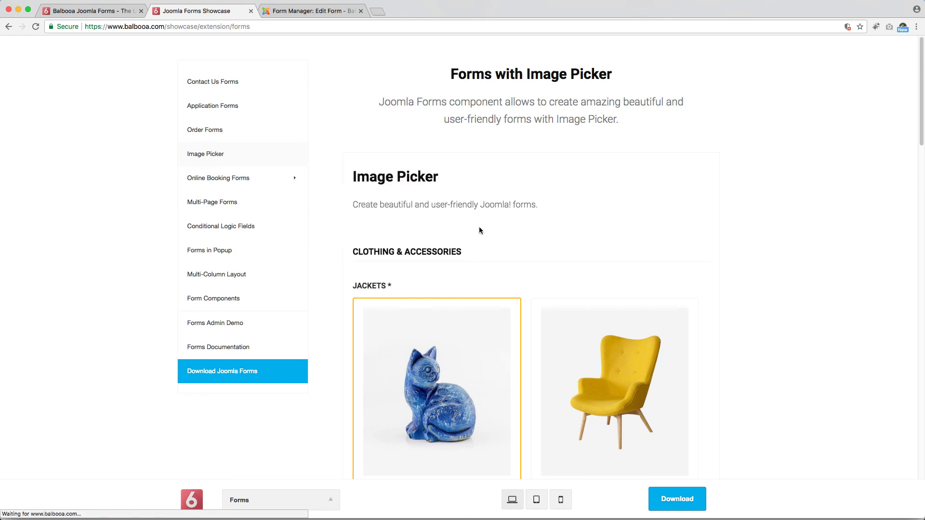